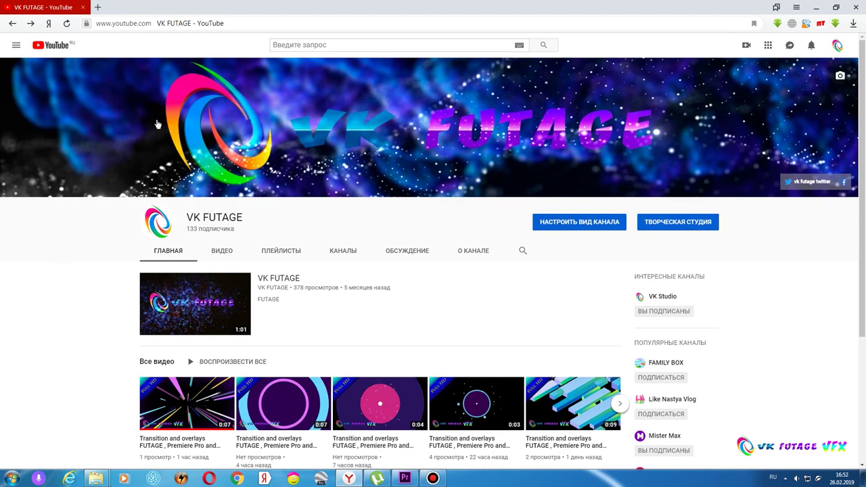
Step: Open the 05 Tropical transition free footage video from the VK FUTAGE Vignettes Matte playlist
click(278, 252)
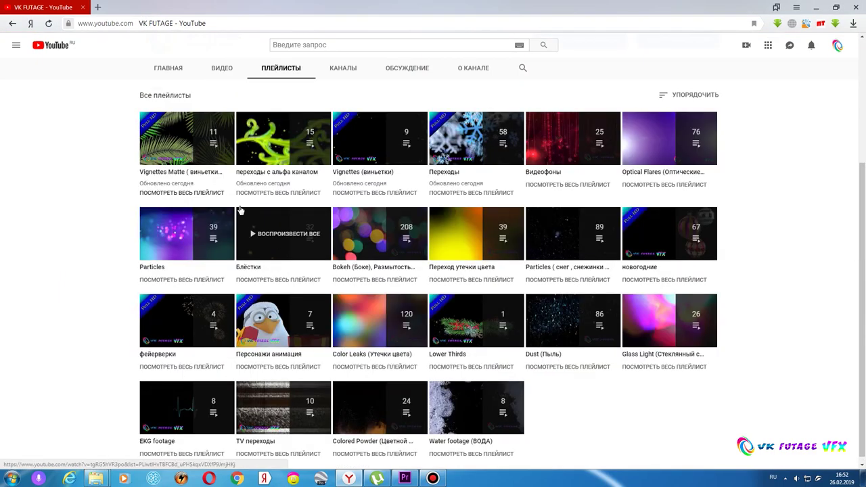
click(163, 194)
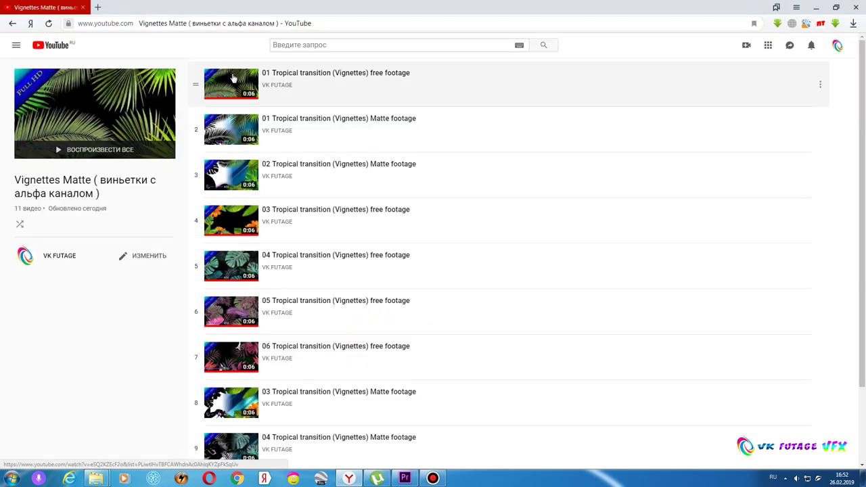
click(231, 323)
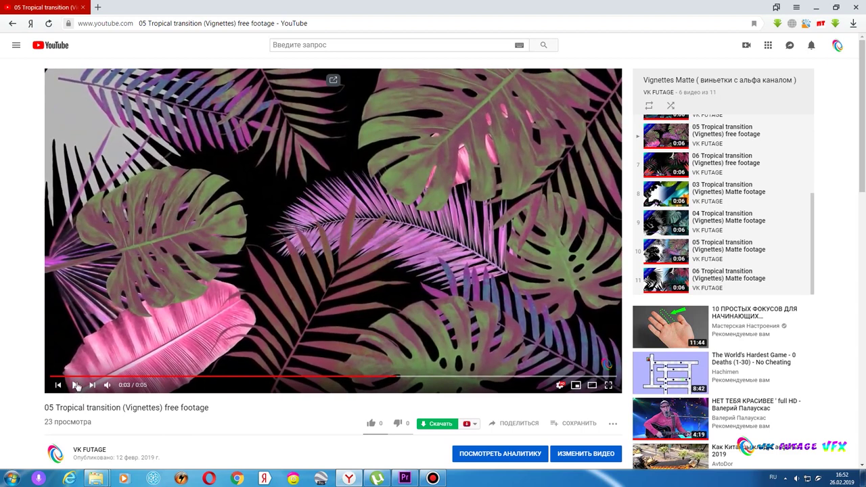
Step: Expand the video's full description and bring up the MP4 1080 FullHD download option
click(475, 426)
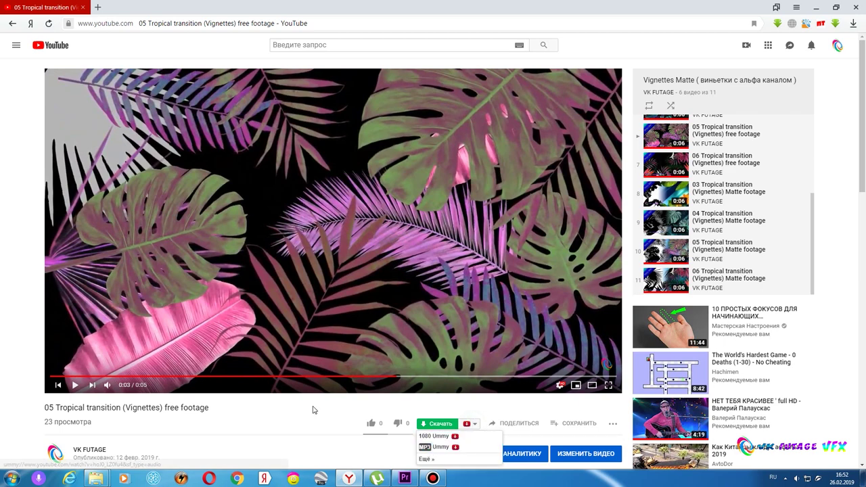
scroll(311, 409, down, 5)
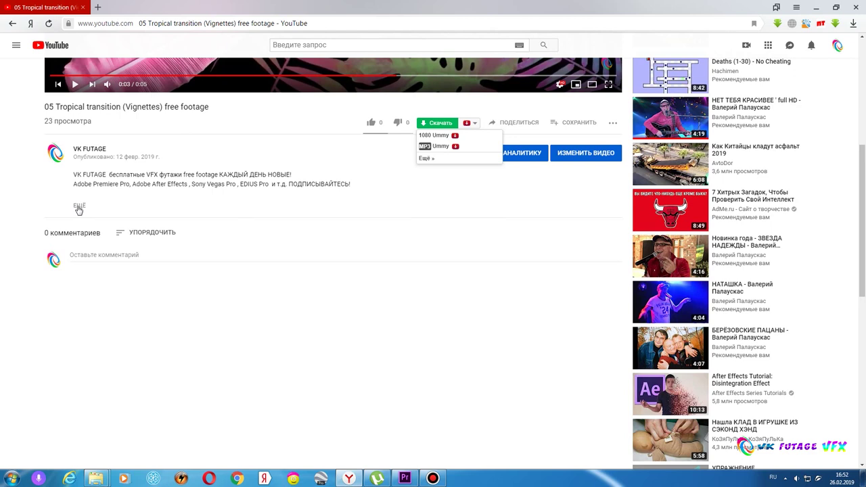
click(79, 206)
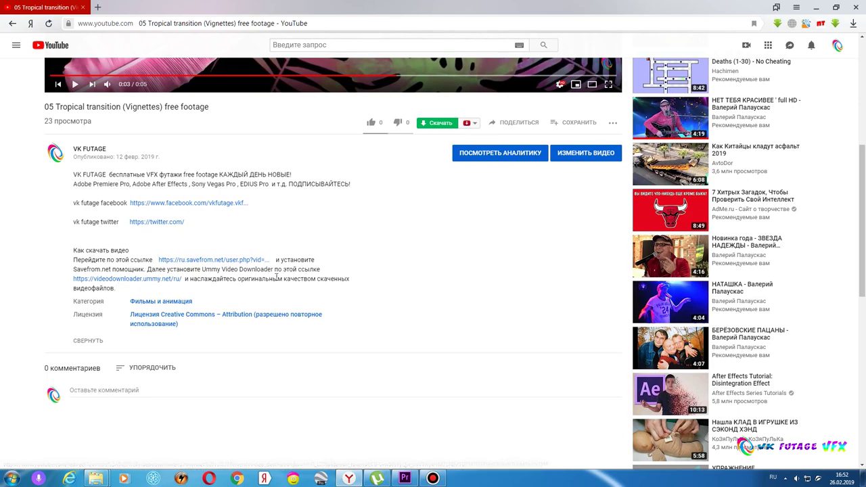
scroll(274, 279, up, 5)
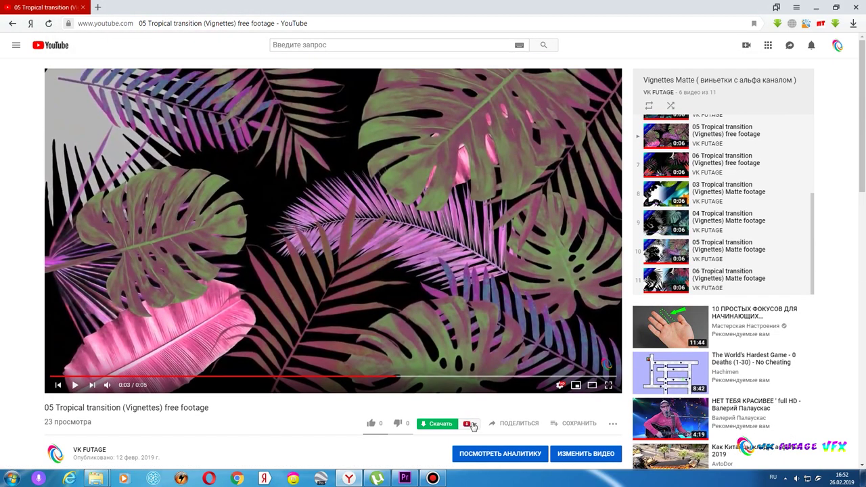
click(475, 426)
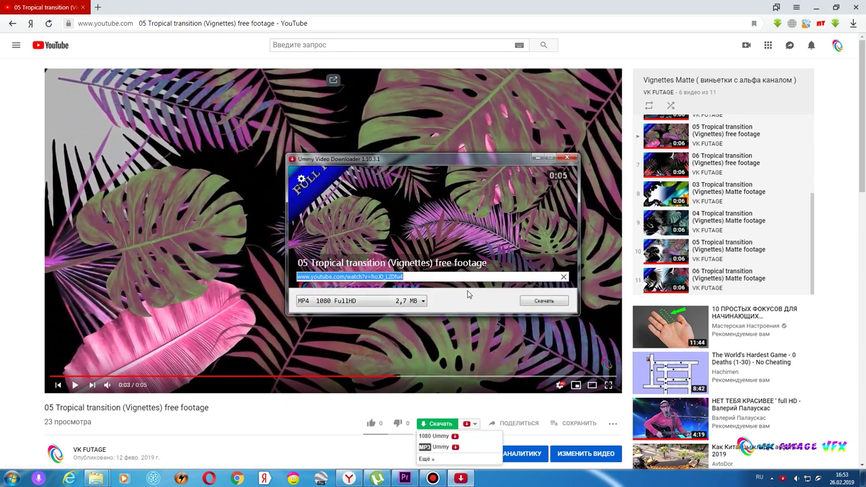
Step: Download the footage as 1080 MP4 into E:\vk futage\Переходы, then close Ummy
click(530, 302)
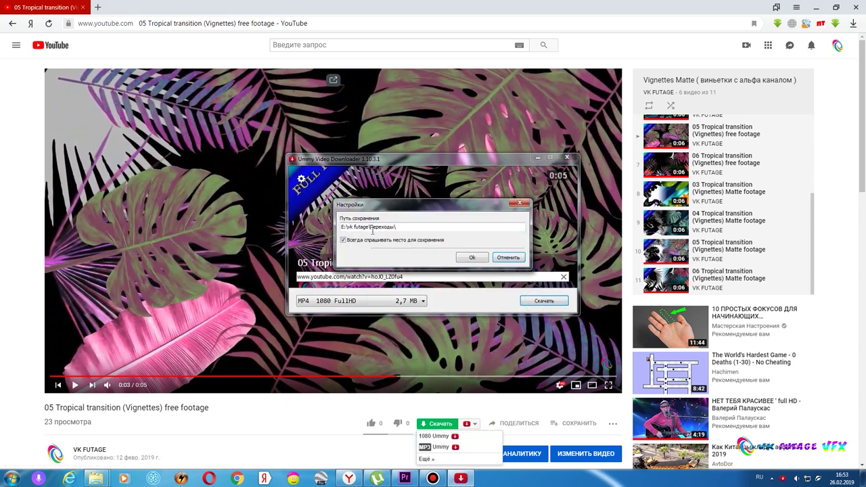
click(472, 258)
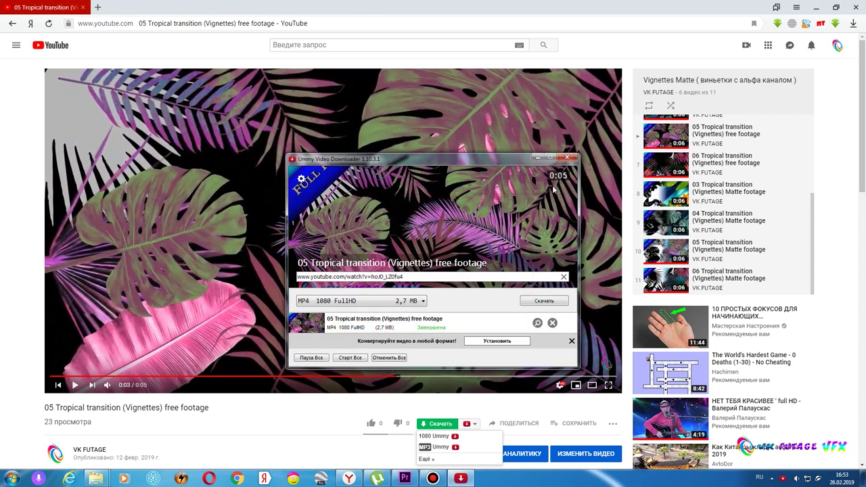
click(568, 159)
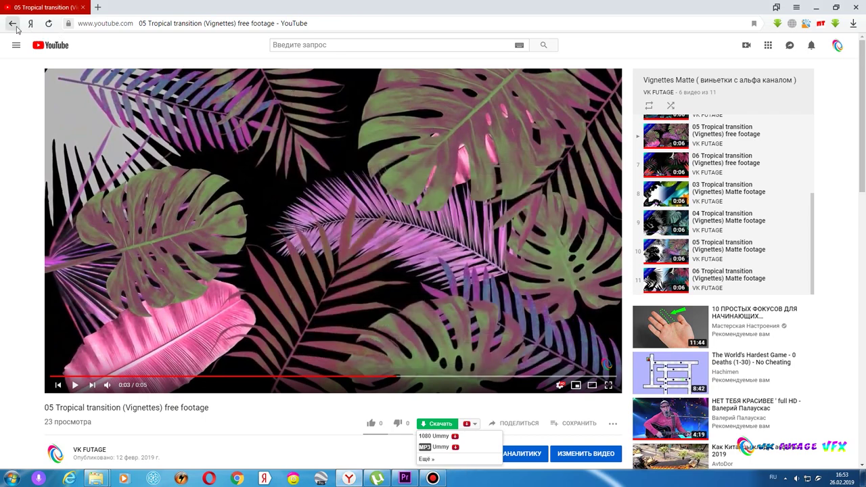
click(13, 24)
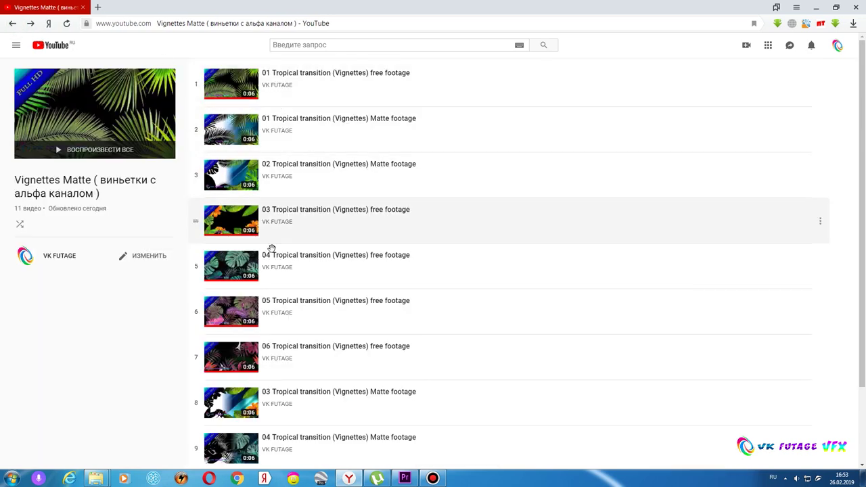
Step: Open and pause the 05 Tropical transition Matte footage video, then switch to Premiere Pro
scroll(245, 246, down, 2)
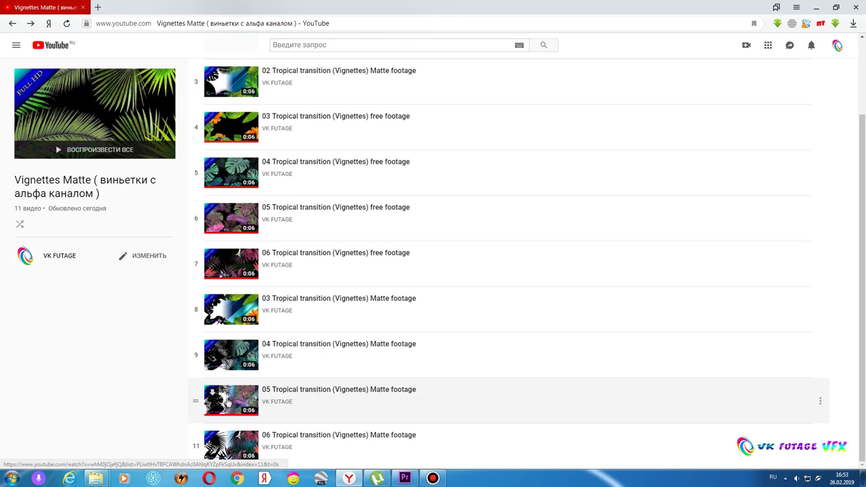
click(228, 403)
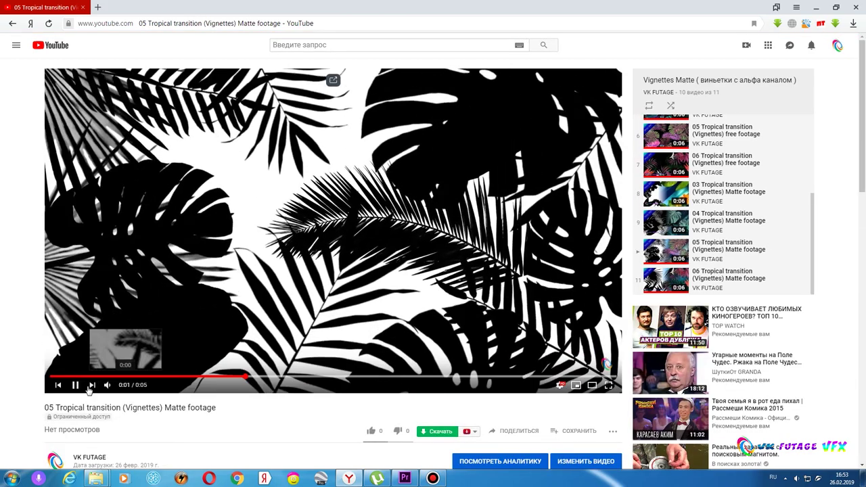
click(76, 385)
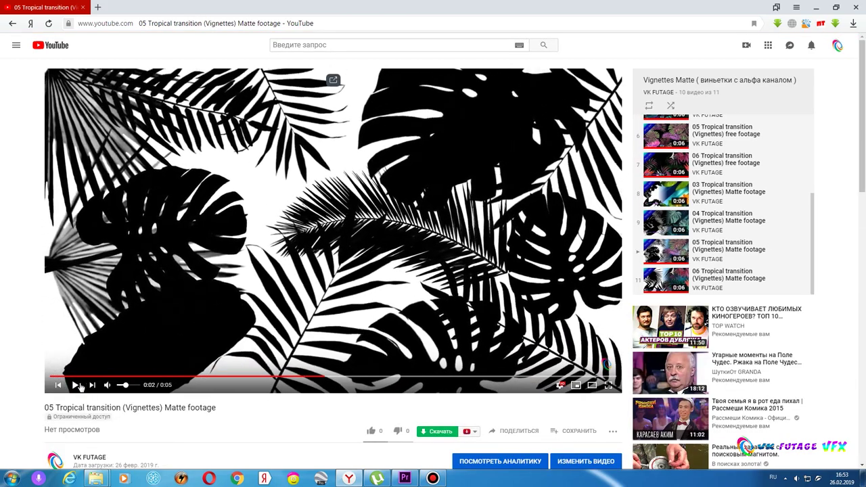
click(474, 432)
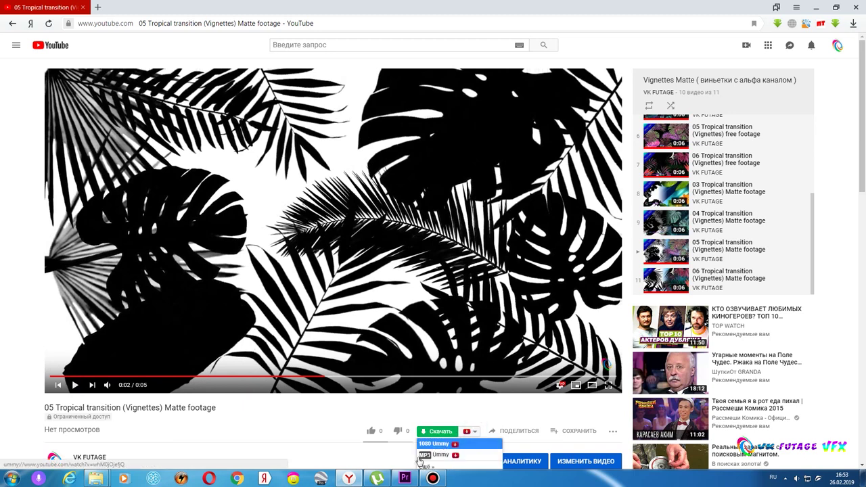
click(404, 480)
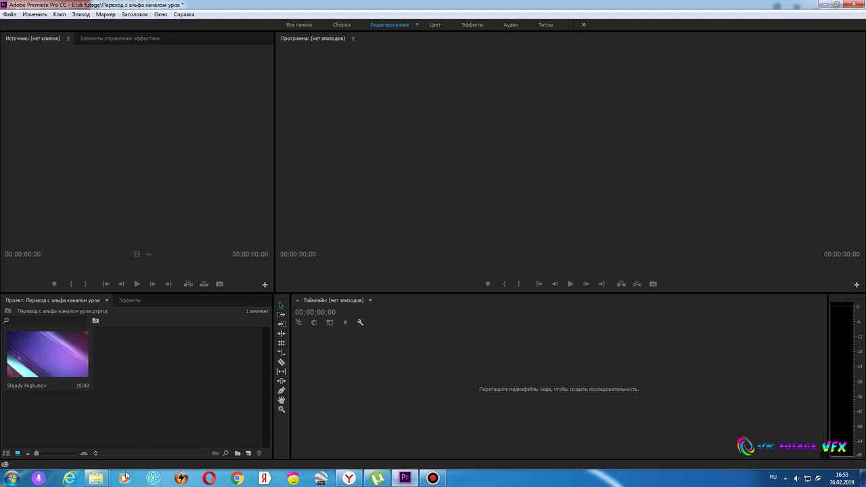
Step: Drag footage[1] and 49_easyedit_Shot_05_tropical_transition from the Переходы folder into the Project panel
mouse_move(105, 479)
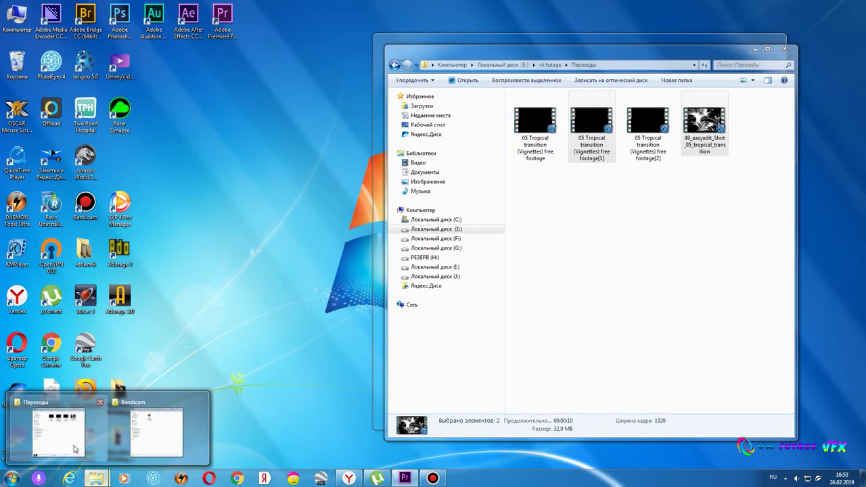
click(74, 446)
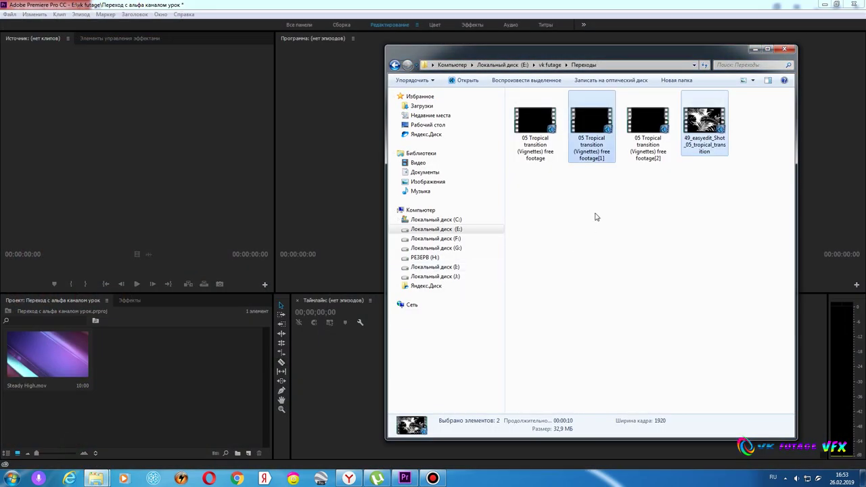
click(722, 193)
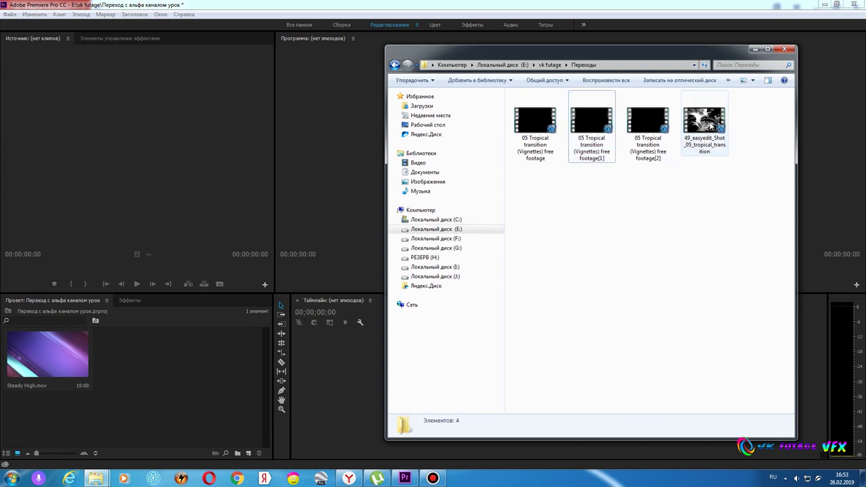
drag(593, 122, 176, 385)
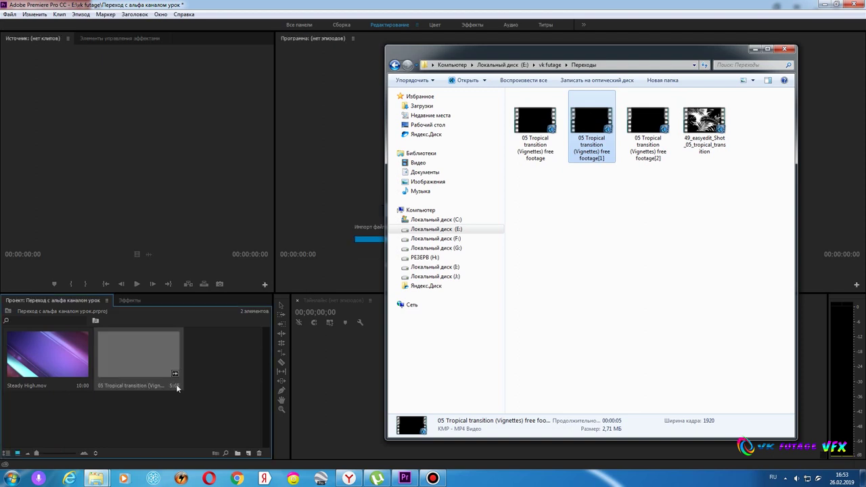
drag(704, 121, 217, 371)
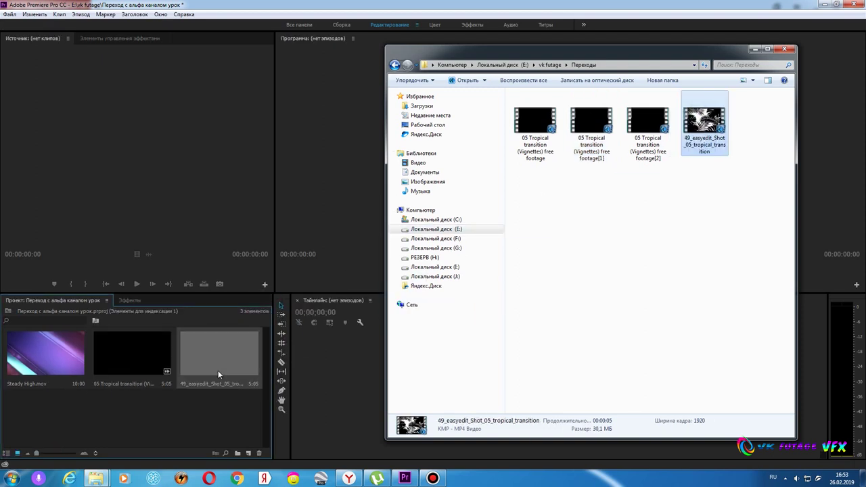
click(152, 418)
Step: Preview the 05 Tropical transition clip in the Source monitor
double_click(132, 356)
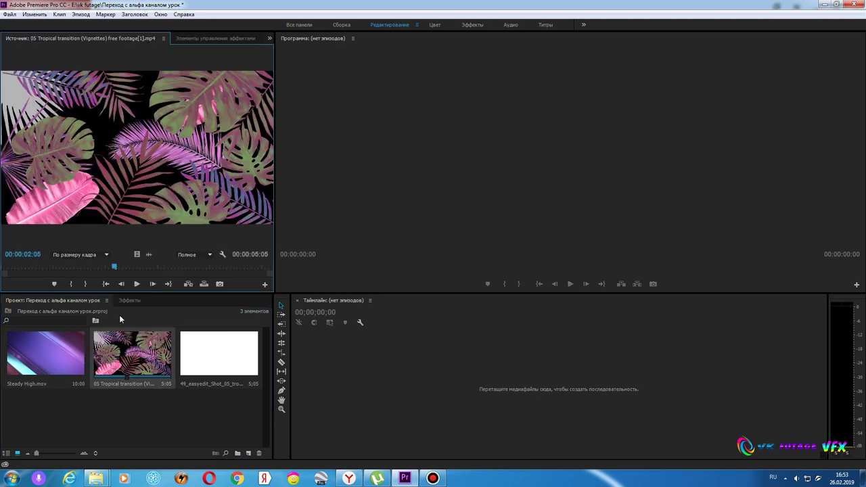
click(139, 284)
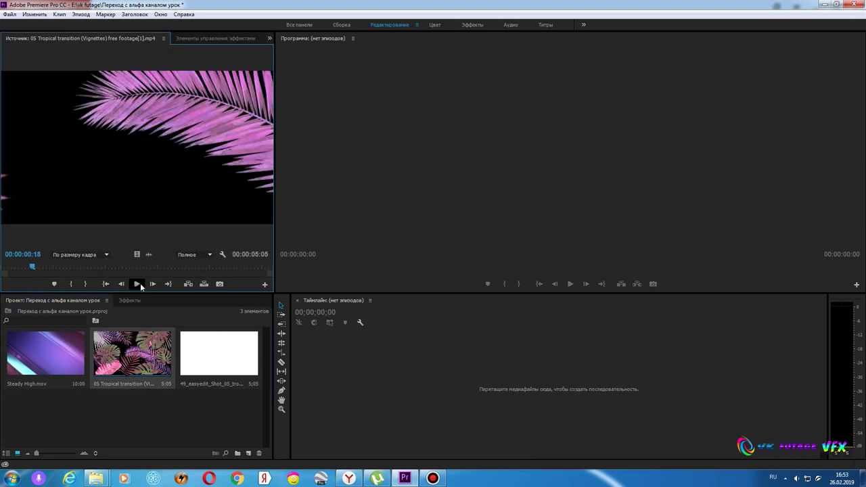
click(140, 283)
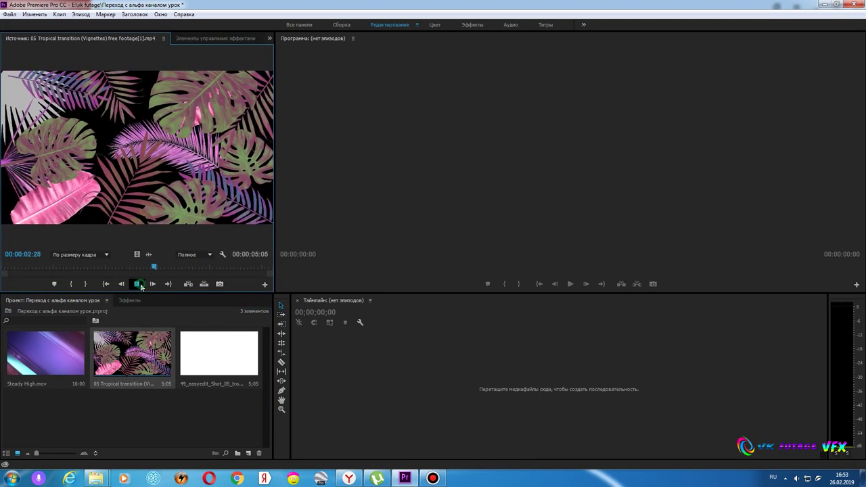
Step: Preview the 49_easyedit matte clip and create the 49_easyedit_Shot_05_tropical_transition sequence from it
double_click(212, 360)
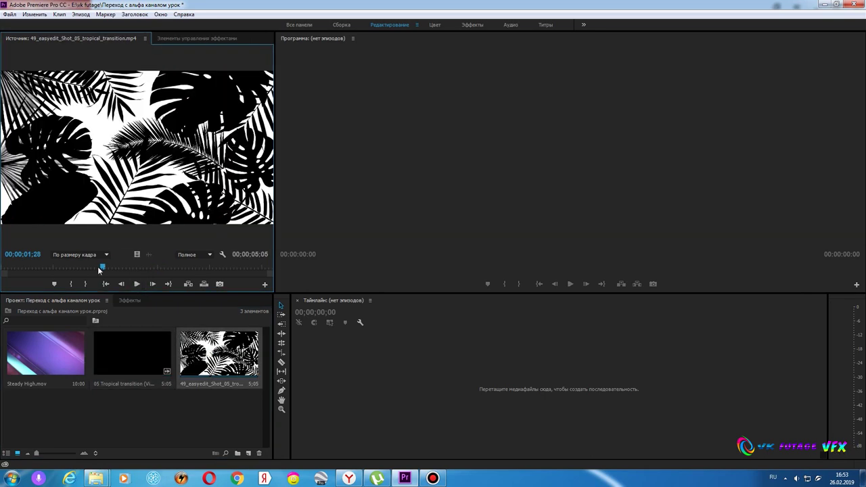
click(136, 283)
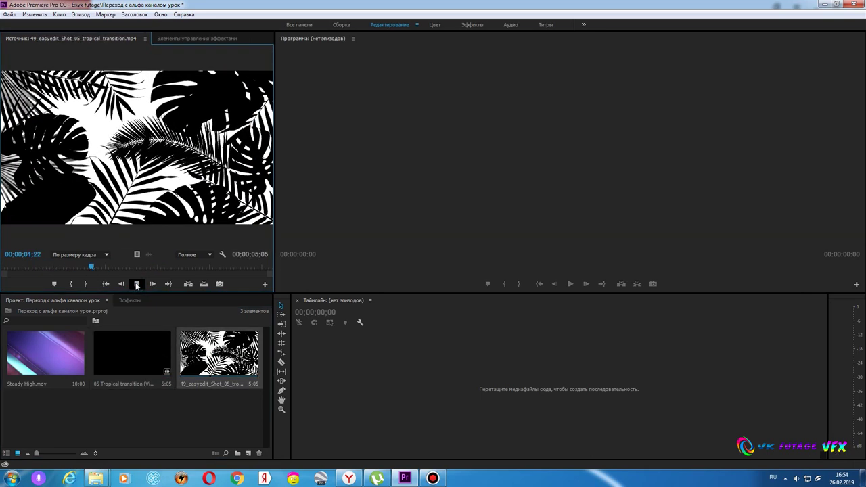
click(136, 283)
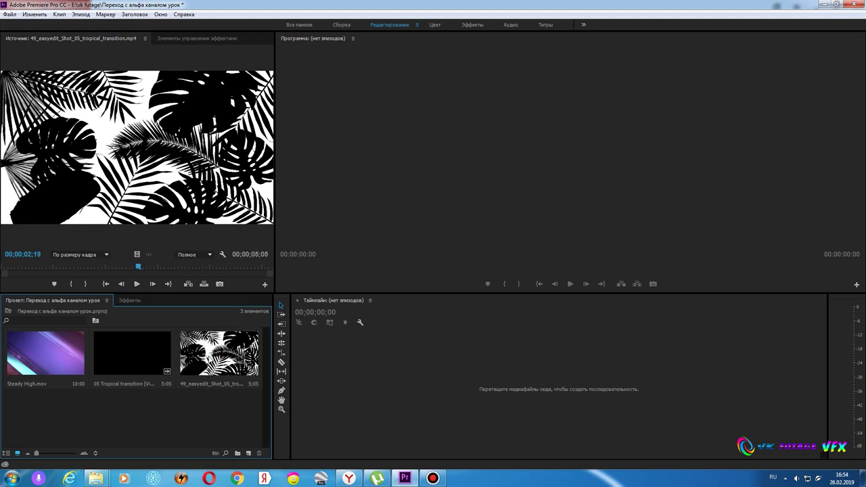
drag(209, 357, 329, 369)
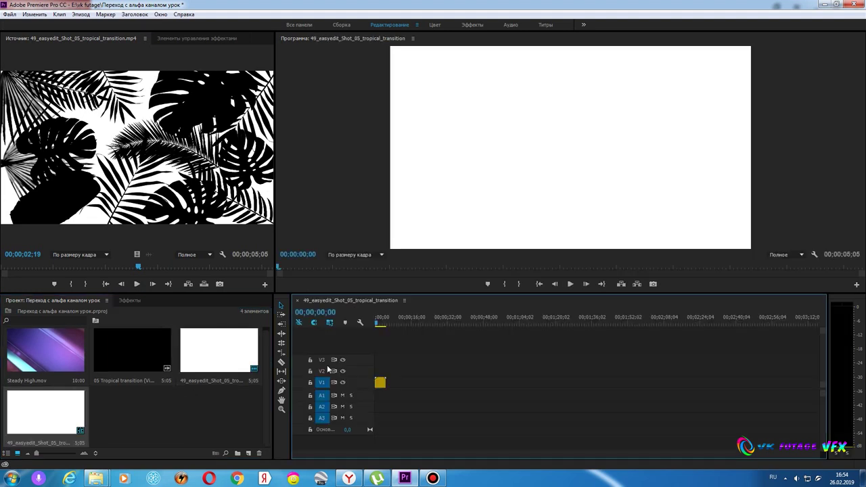
click(136, 349)
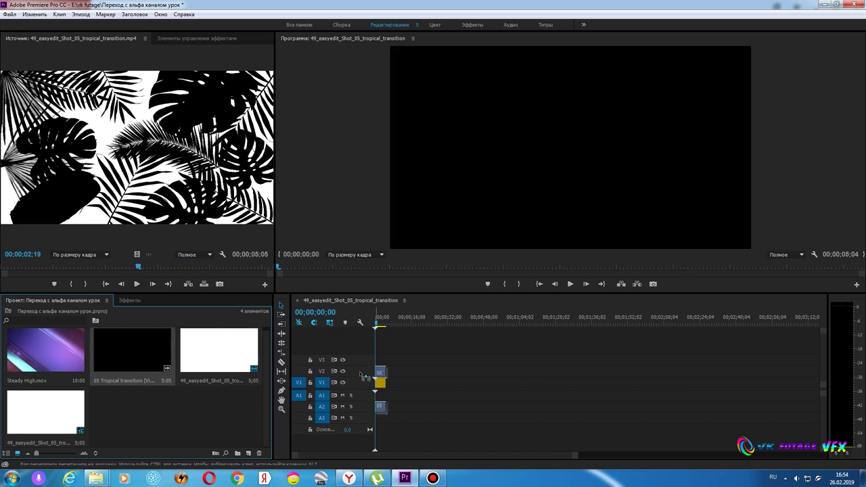
Step: Put the tropical leaf clip on V2, the matte on V3, and Steady High.mov on V1
double_click(128, 346)
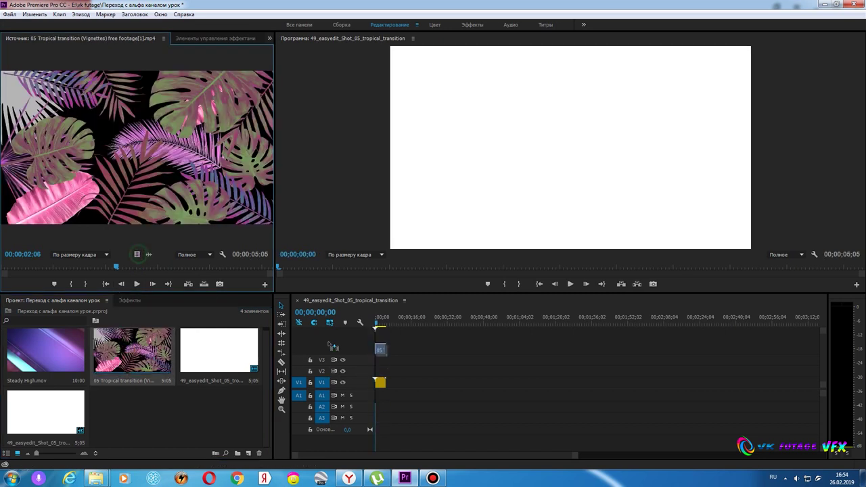
drag(138, 254, 381, 372)
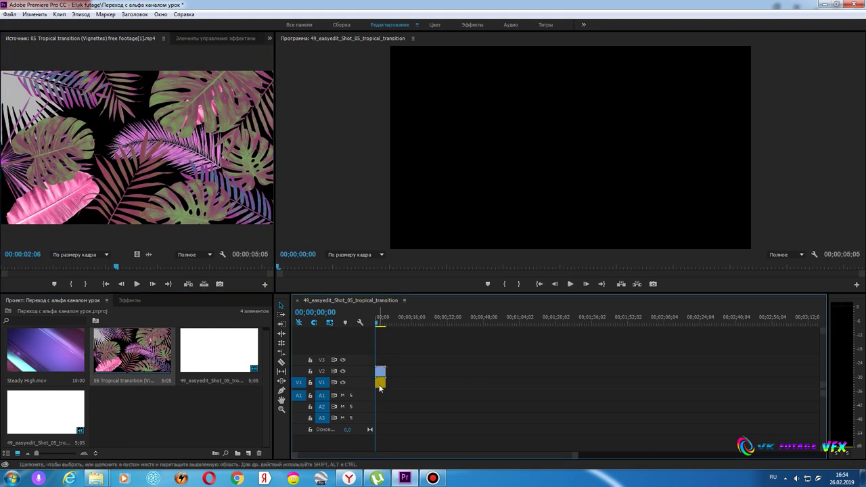
drag(380, 388, 380, 362)
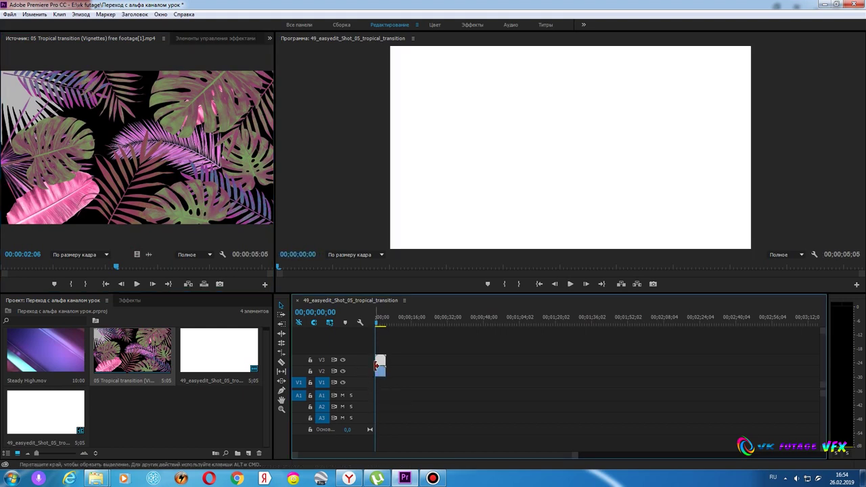
drag(378, 326, 381, 325)
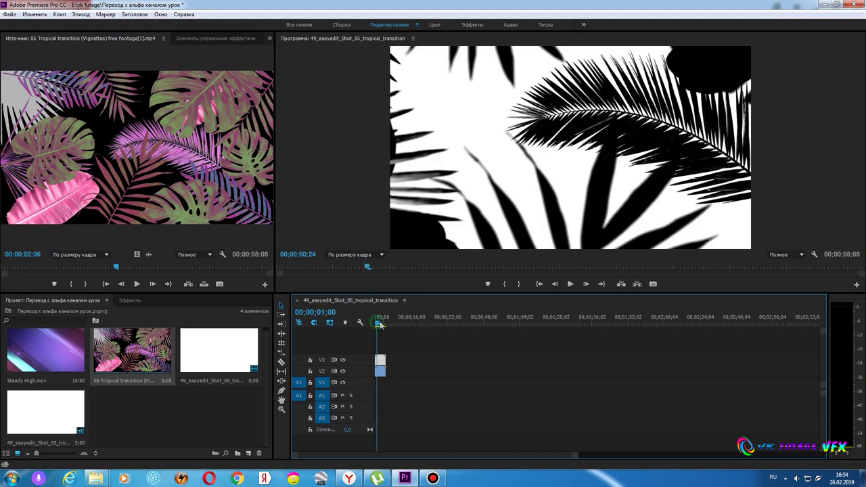
click(381, 374)
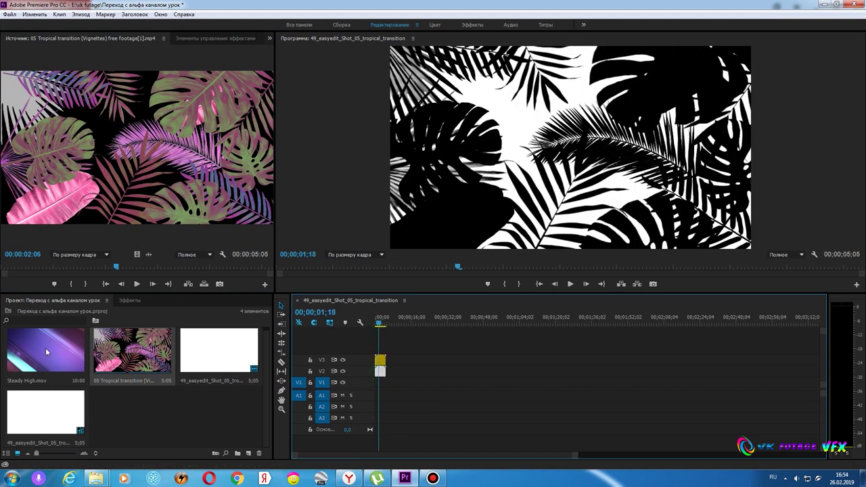
drag(46, 352, 371, 388)
Step: Lay Steady High.mov along V1 and shift both leaf clips about two seconds later
mouse_move(574, 457)
mouse_down()
mouse_move(463, 459)
mouse_move(471, 459)
mouse_up()
mouse_move(426, 349)
mouse_down()
mouse_move(435, 365)
mouse_move(569, 364)
mouse_up()
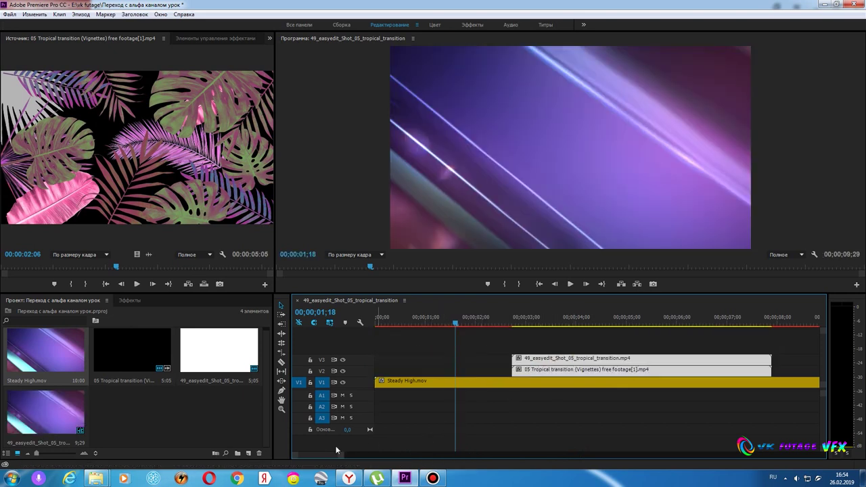
drag(341, 458, 361, 459)
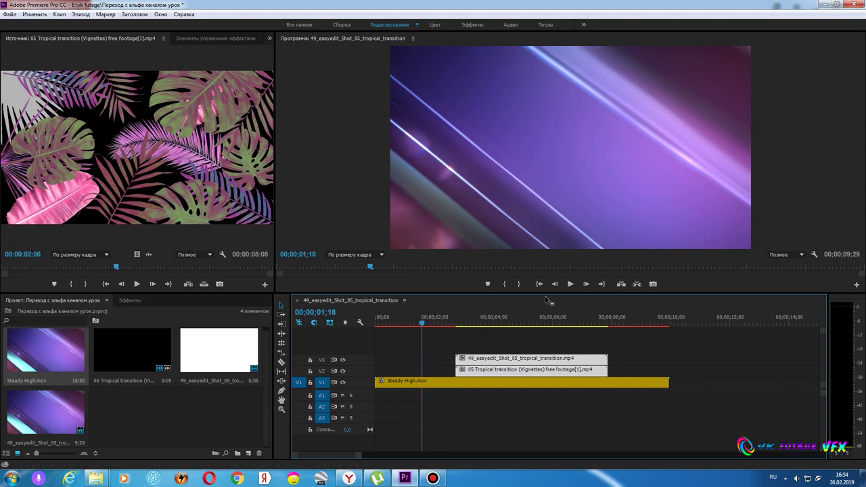
Step: Play back the sequence, hiding the V3 matte track to check the leaves, then showing it again
click(570, 284)
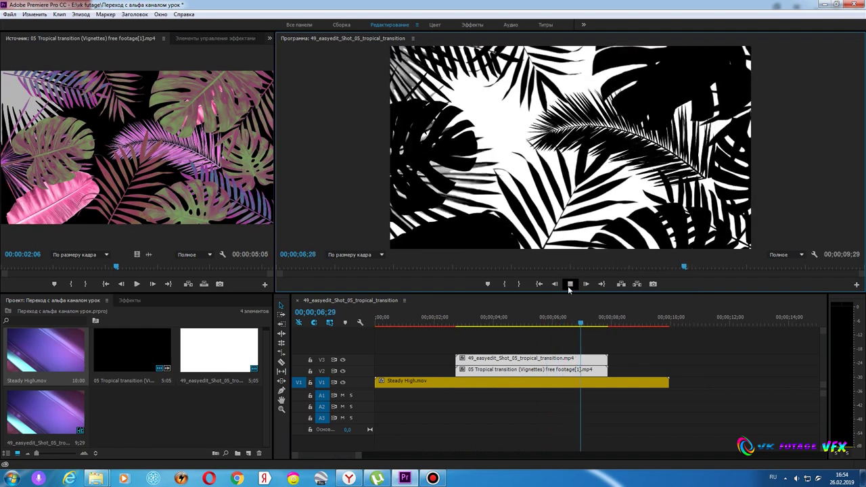
click(570, 284)
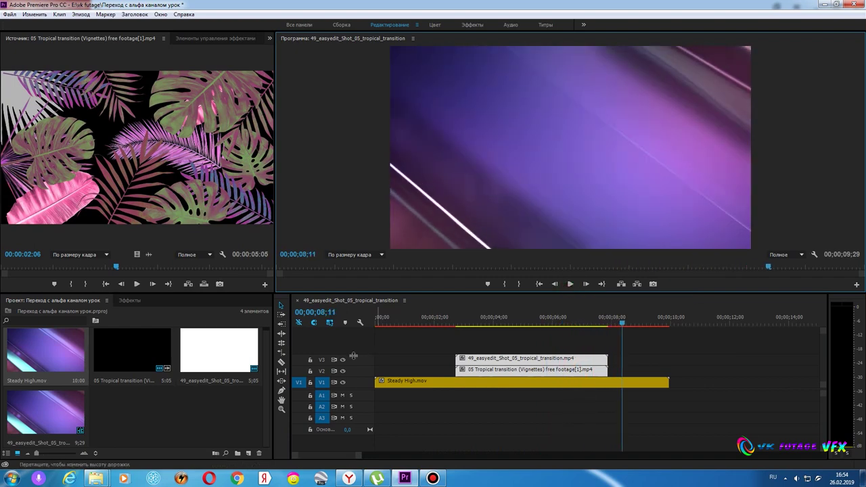
click(343, 360)
click(444, 322)
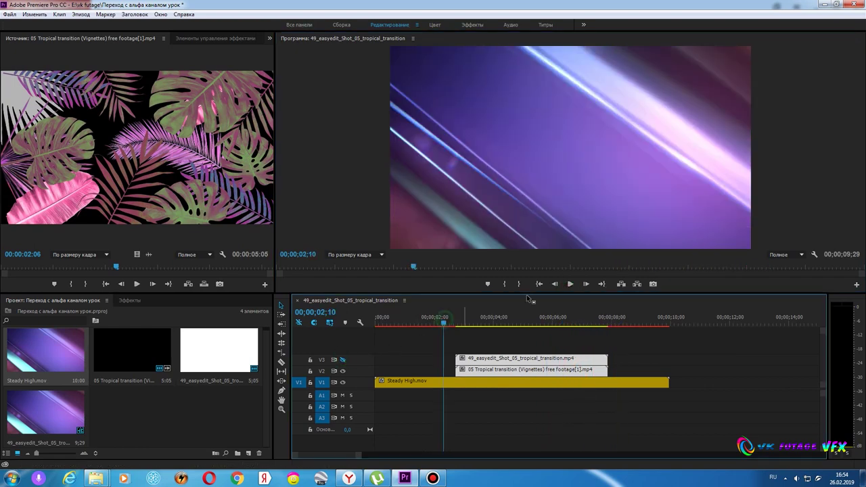
click(570, 284)
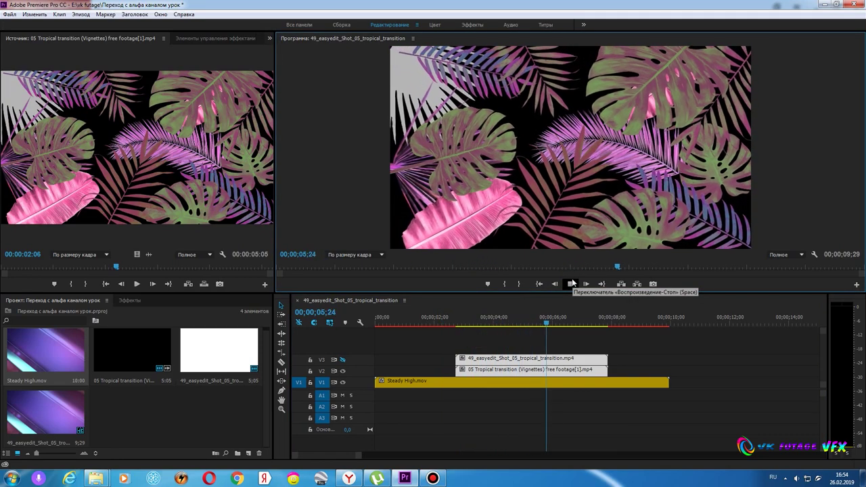
key(space)
click(443, 320)
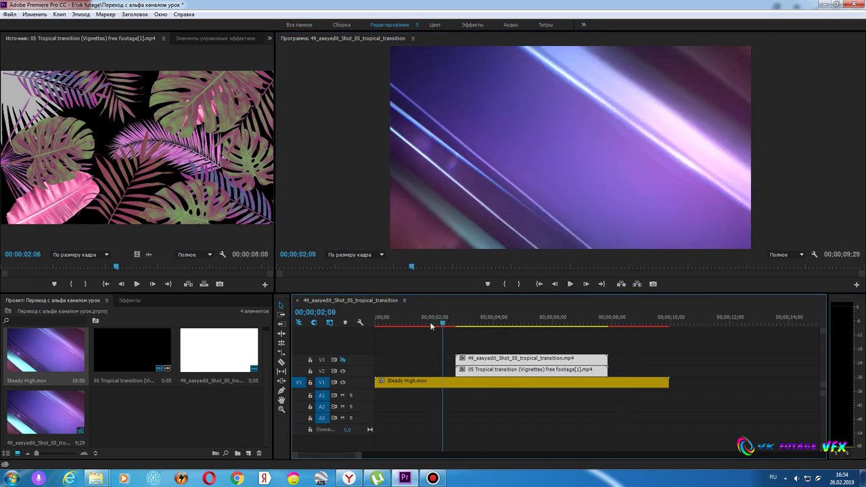
click(527, 320)
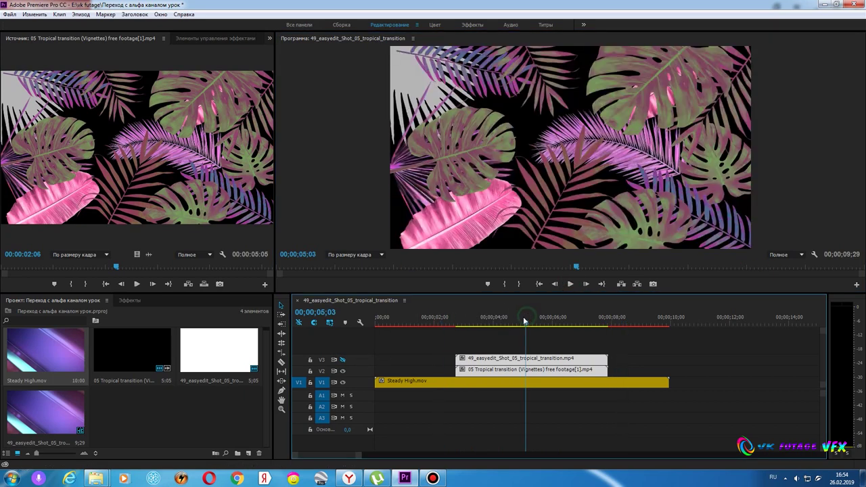
click(343, 360)
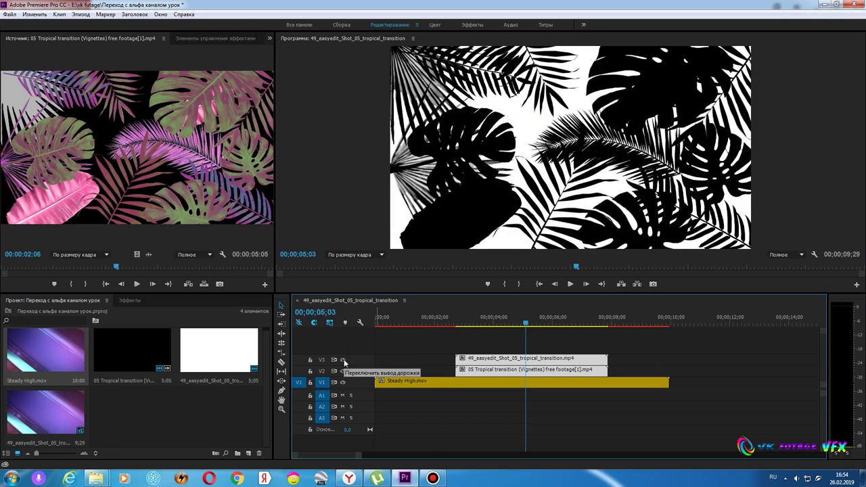
Step: Find Track Matte Key under Video Effects > Keying and drop it onto the V2 leaf clip
click(216, 40)
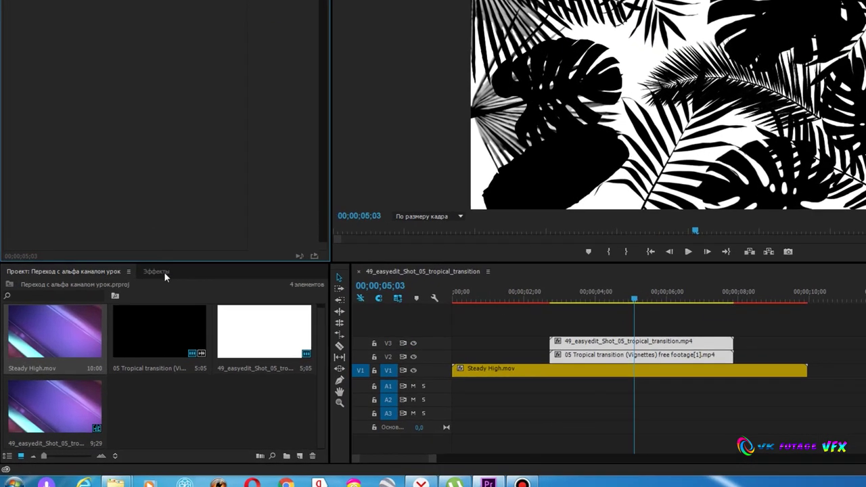
click(130, 301)
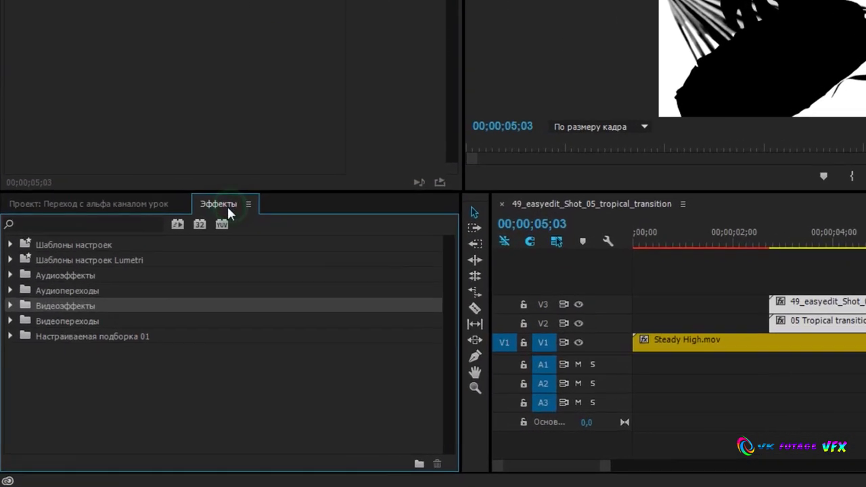
click(10, 307)
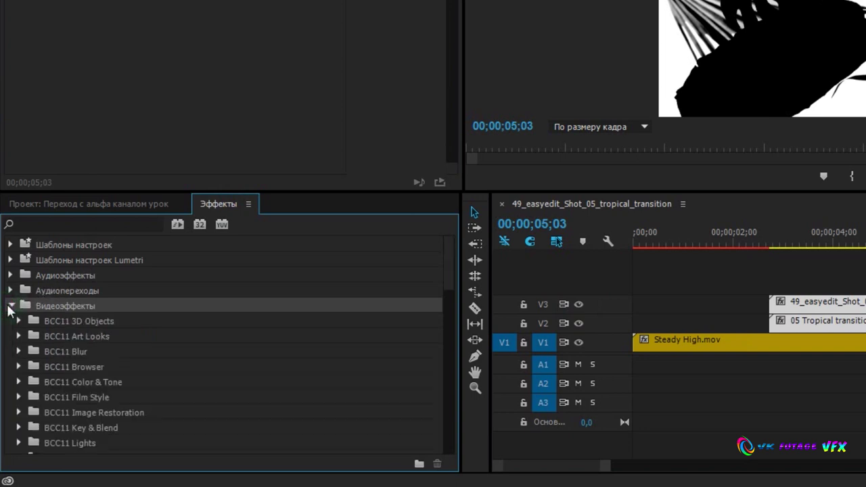
drag(445, 265, 403, 418)
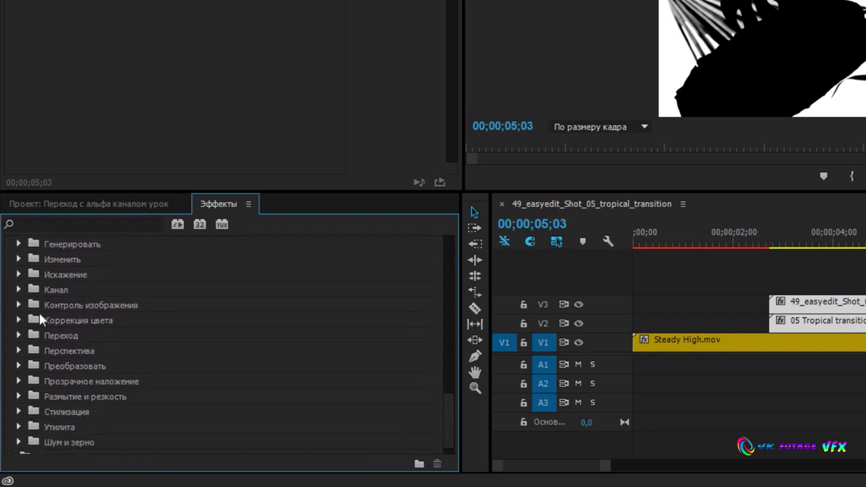
click(69, 383)
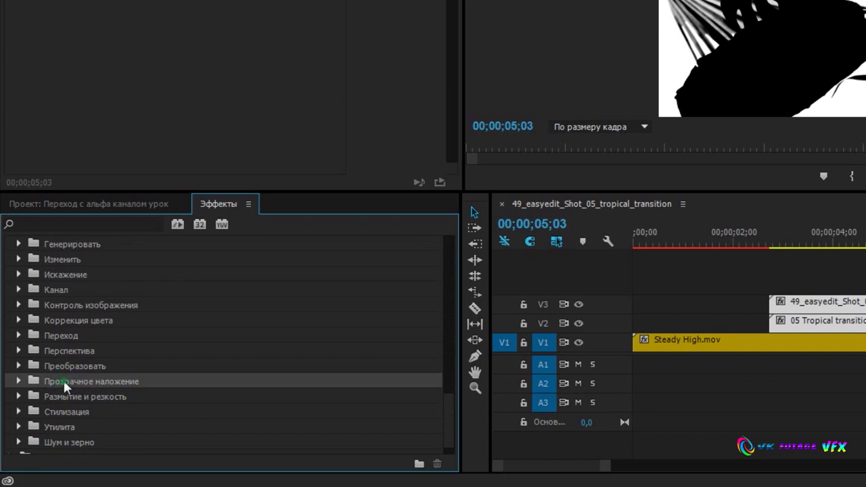
double_click(64, 382)
drag(449, 373, 440, 400)
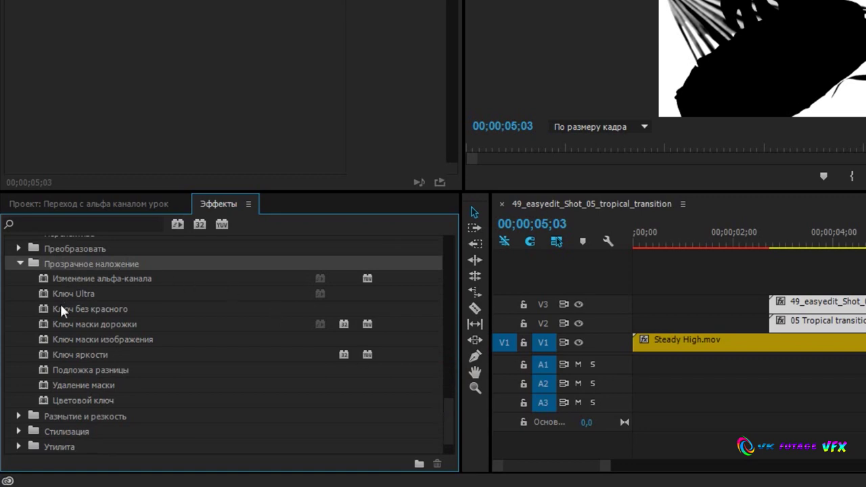
click(89, 322)
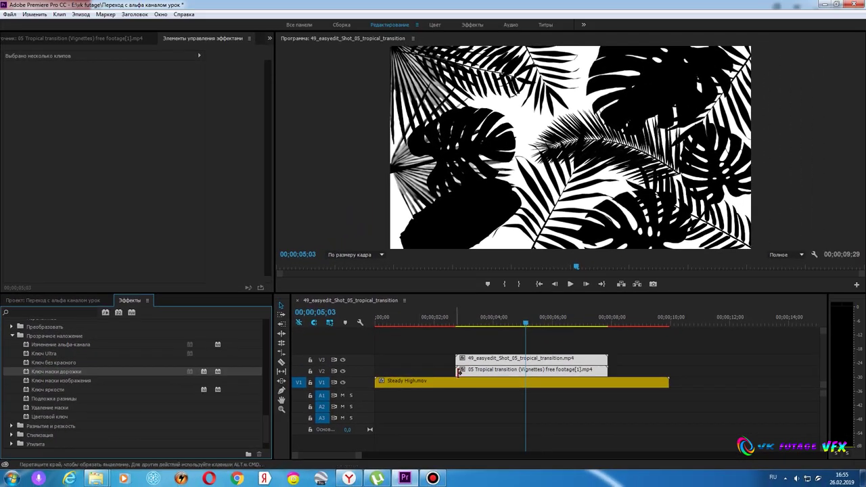
mouse_move(61, 362)
mouse_down()
mouse_move(474, 374)
mouse_move(482, 358)
mouse_up()
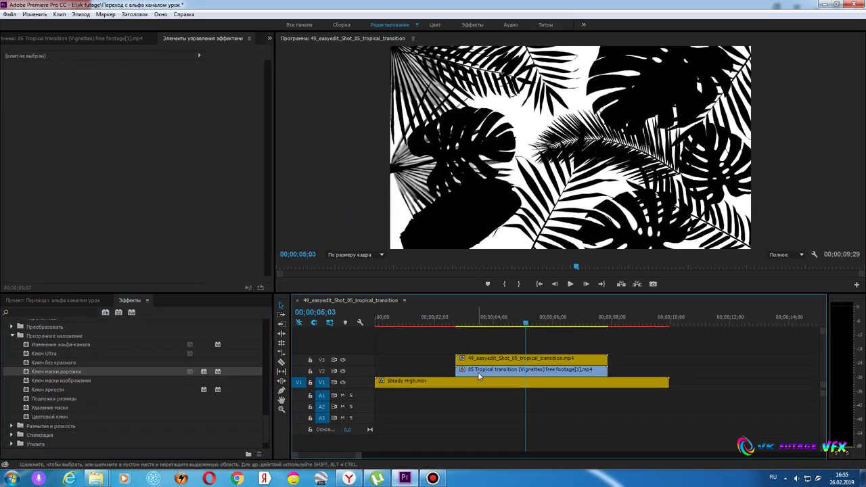
Step: Set the V2 clip's Track Matte Key to Video 3, Matte Luma, with Reverse checked
click(483, 374)
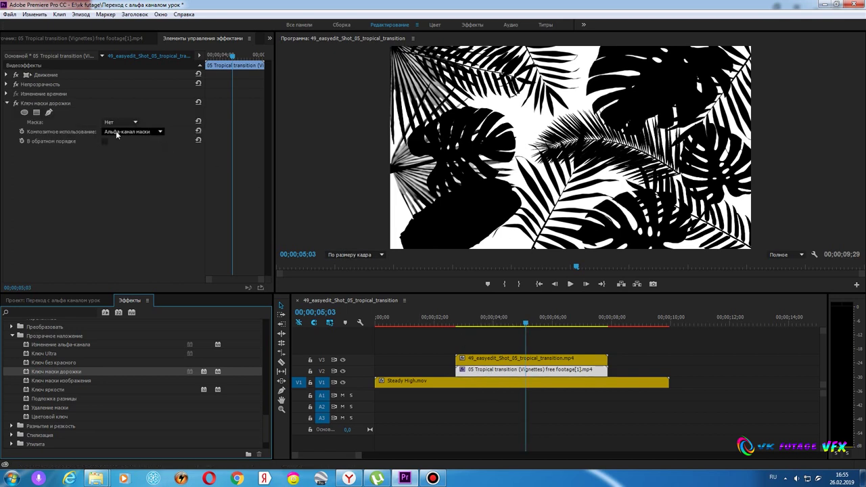
click(103, 142)
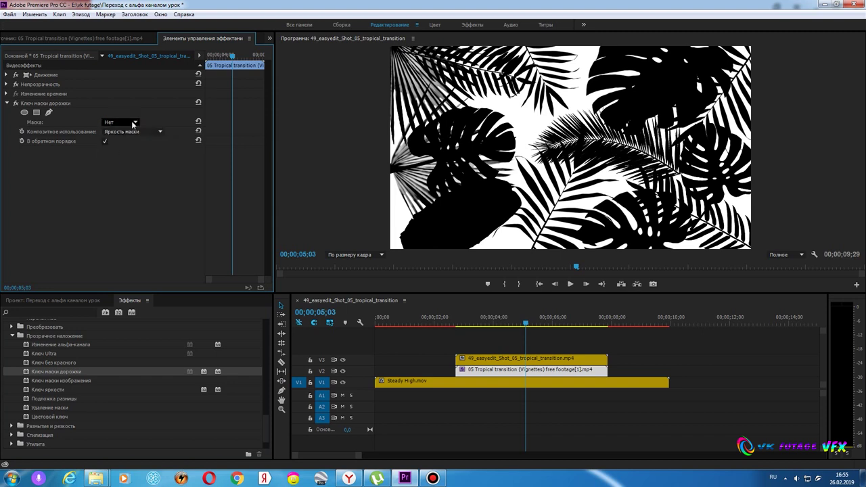
click(109, 146)
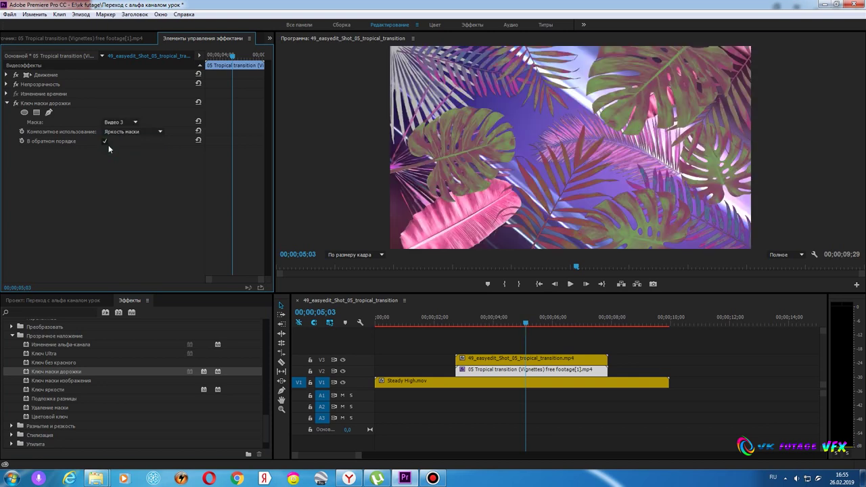
click(455, 313)
click(332, 268)
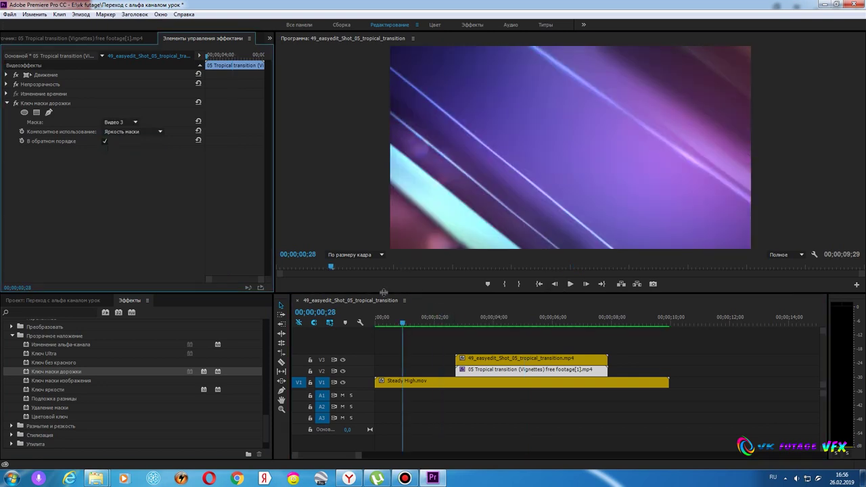
Step: Play the keyed sequence, rewind to about two seconds, and replay the leaf sweep over purple
click(570, 284)
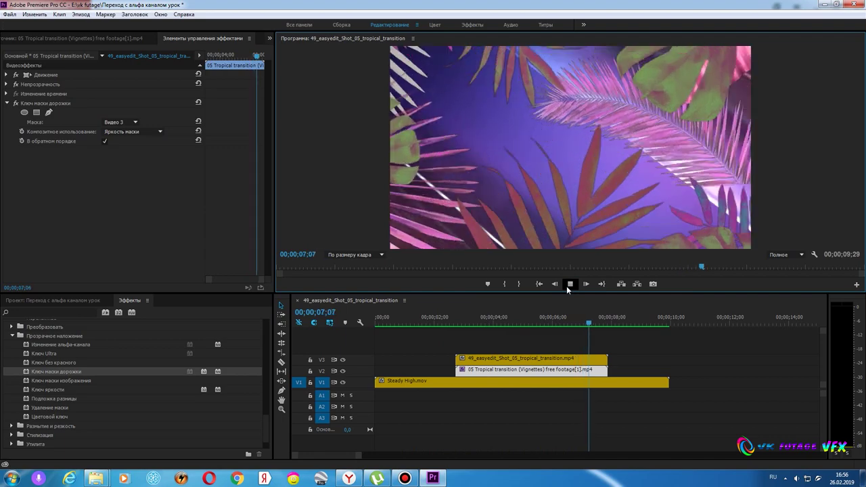
click(445, 318)
click(570, 285)
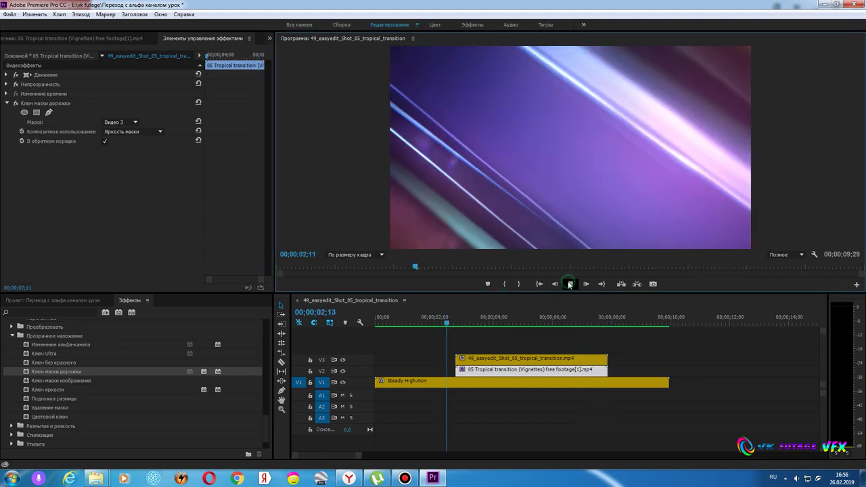